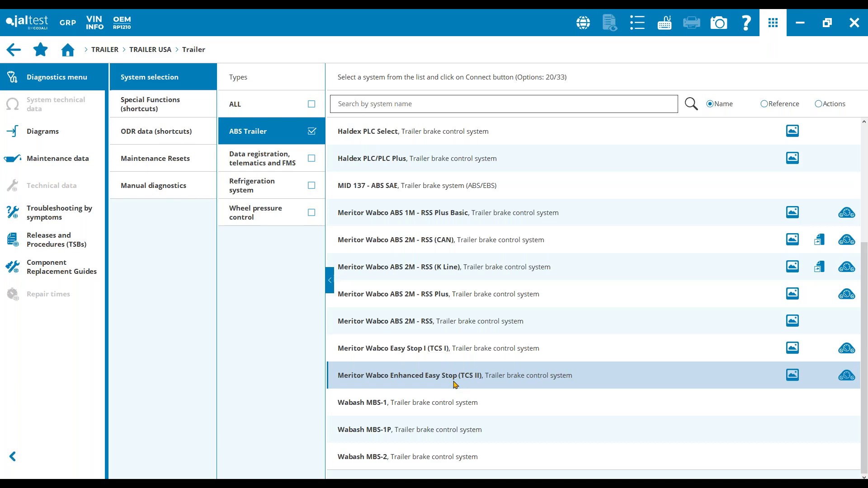
Step: Select the Meritor Wabco Enhanced Easy Stop (TCS II) system and review Connection 1's location, connector pinout and cable images
{"action": "left_click", "coordinate": [454, 385]}
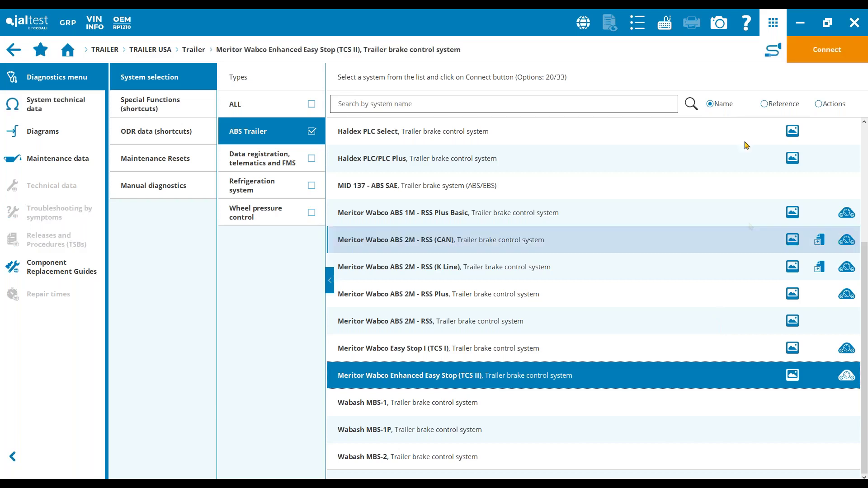
{"action": "left_click", "coordinate": [772, 52]}
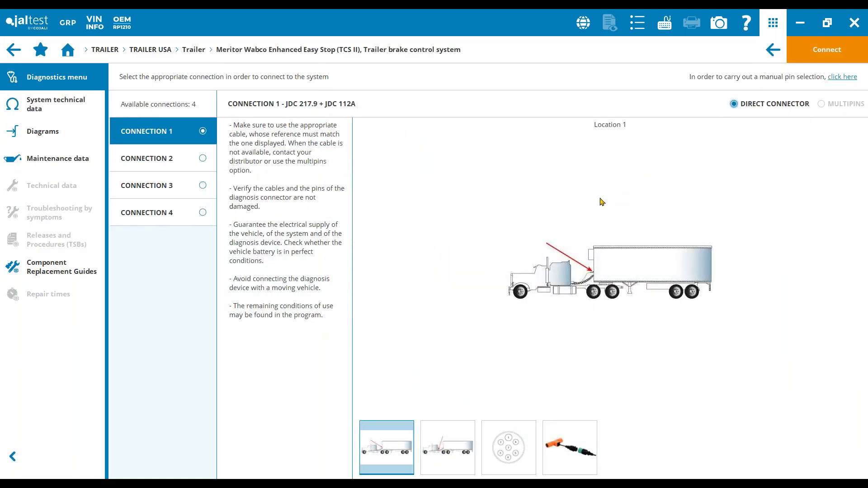
{"action": "left_click", "coordinate": [430, 438]}
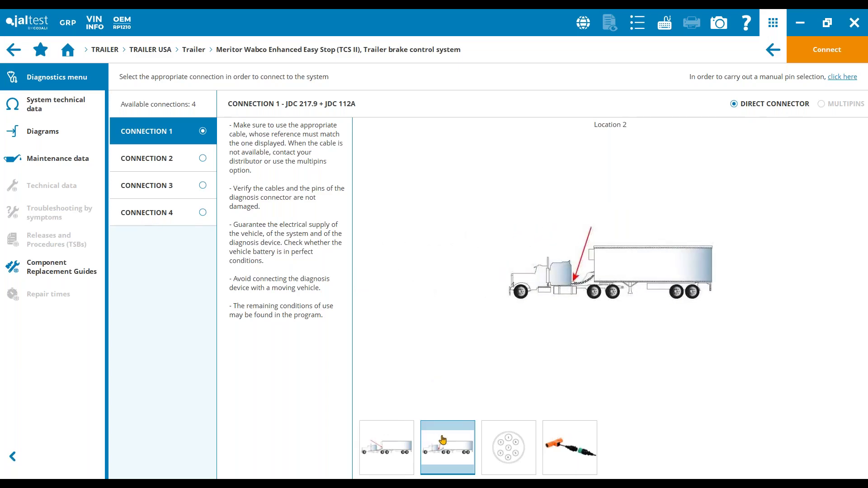
{"action": "left_click", "coordinate": [494, 440]}
{"action": "left_click", "coordinate": [548, 436]}
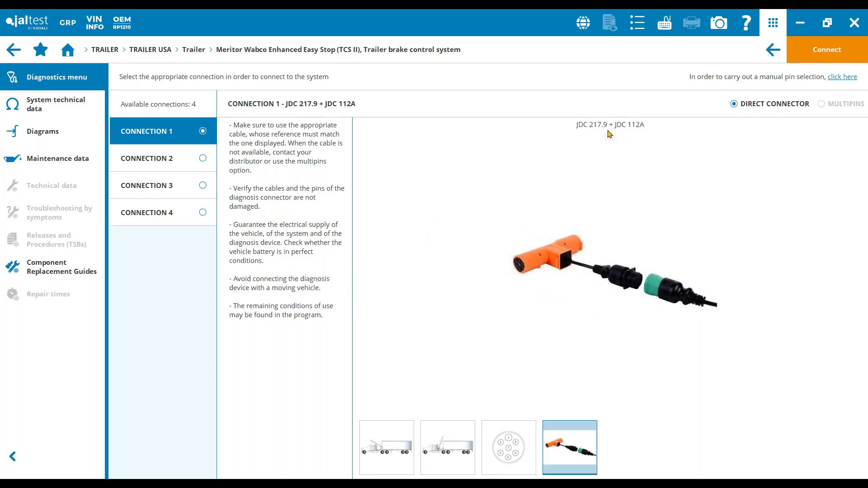
Step: Check Connections 2 and 3, reselect Connection 1 and connect to the trailer brake control system
{"action": "left_click", "coordinate": [203, 158]}
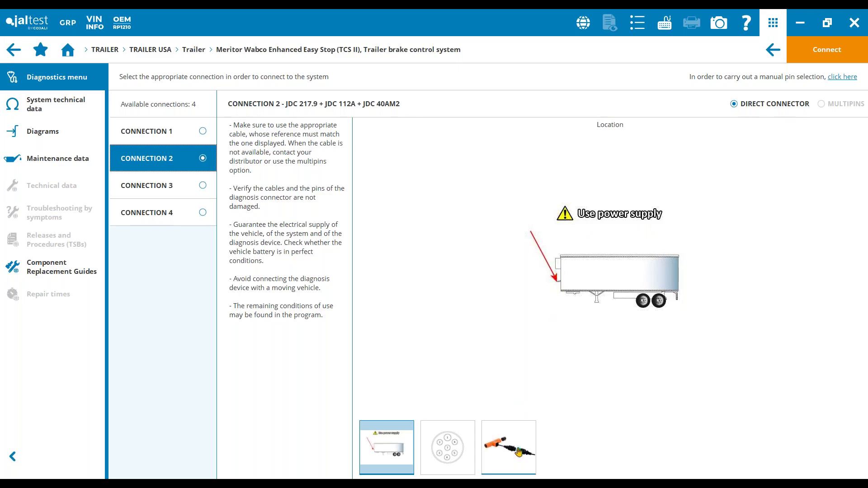
{"action": "left_click", "coordinate": [199, 184]}
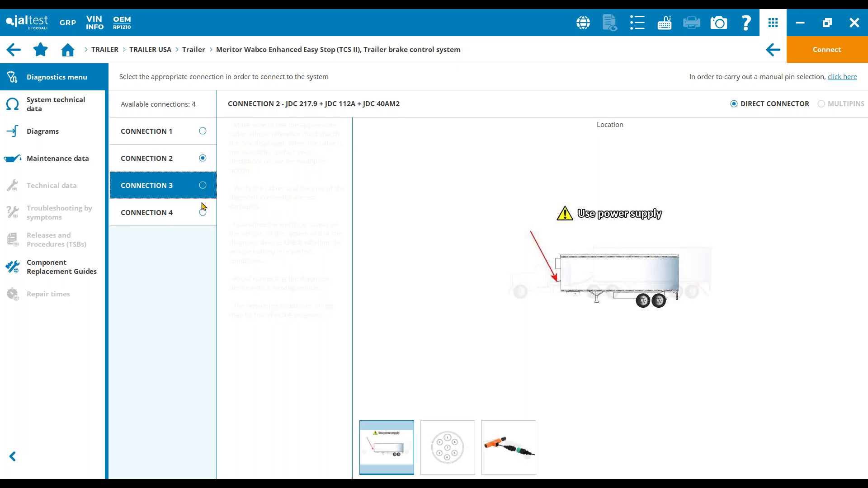
{"action": "left_click", "coordinate": [201, 137]}
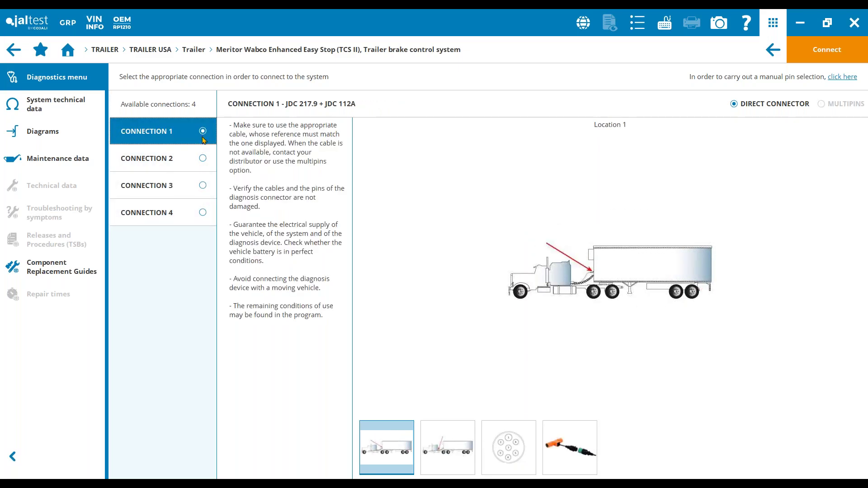
{"action": "left_click", "coordinate": [822, 50]}
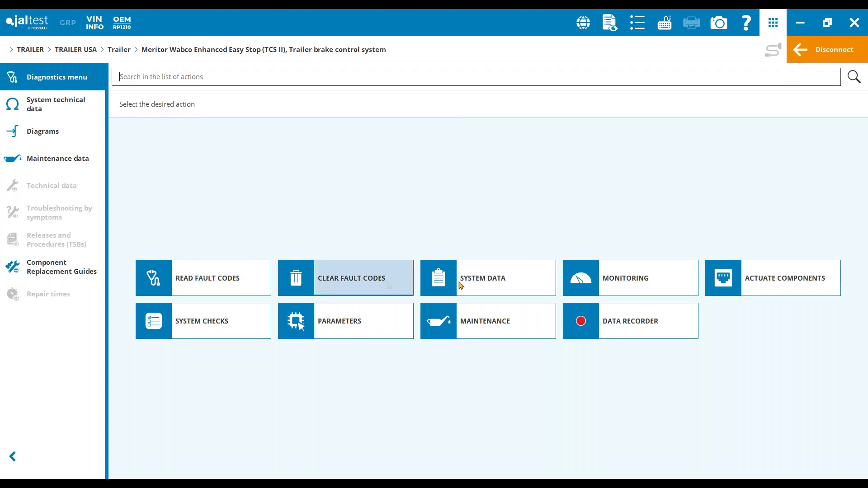
Step: Examine the available component actuations, including the individual modulators under Activate Modulator, and return to the action overview
{"action": "left_click", "coordinate": [752, 285]}
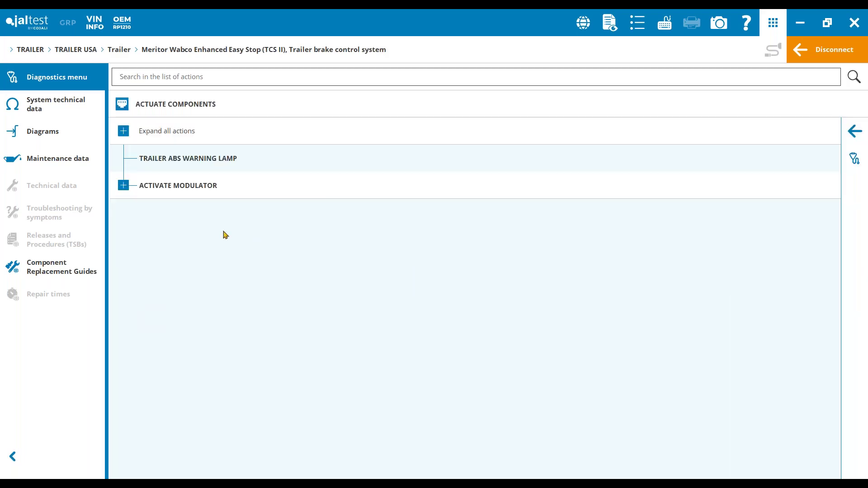
{"action": "left_click", "coordinate": [145, 187]}
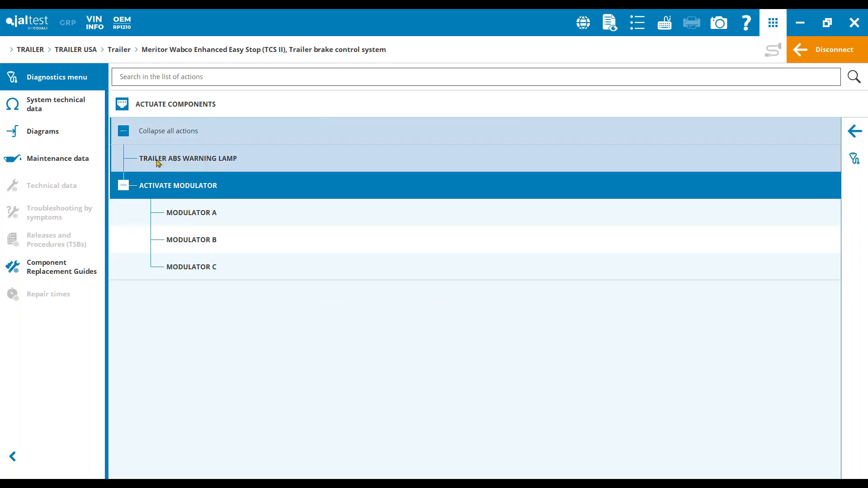
{"action": "left_click", "coordinate": [854, 131]}
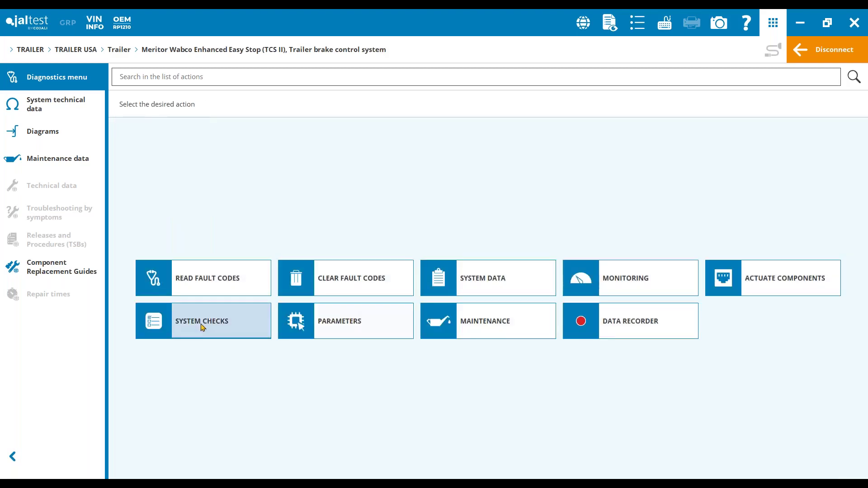
Step: Open the End of Line Test (EOL) system check, view its description and battery test, and exit to the action overview
{"action": "left_click", "coordinate": [202, 327]}
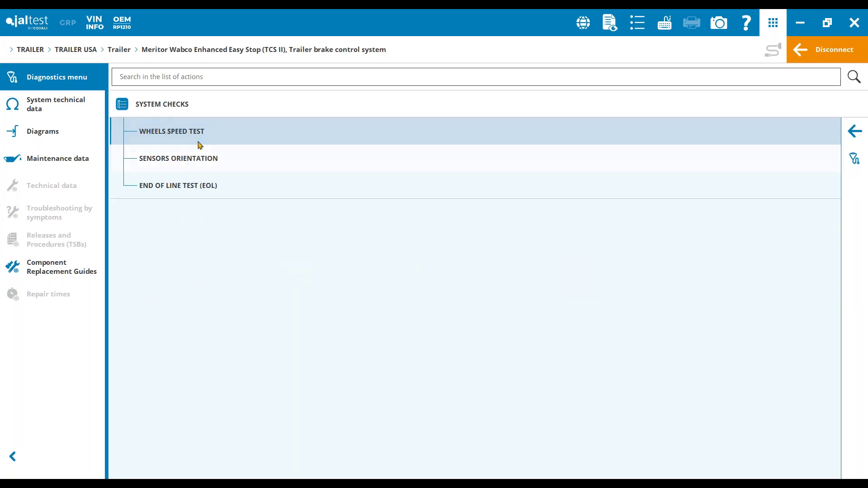
{"action": "left_click", "coordinate": [174, 195]}
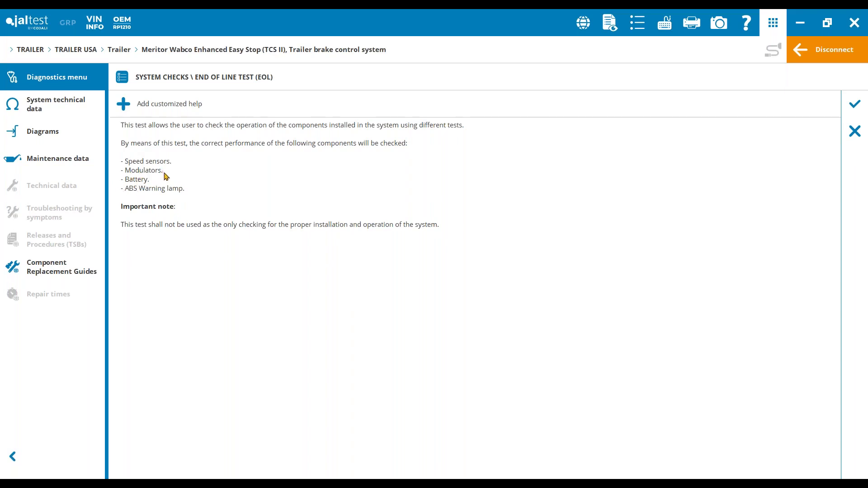
{"action": "left_click", "coordinate": [854, 105]}
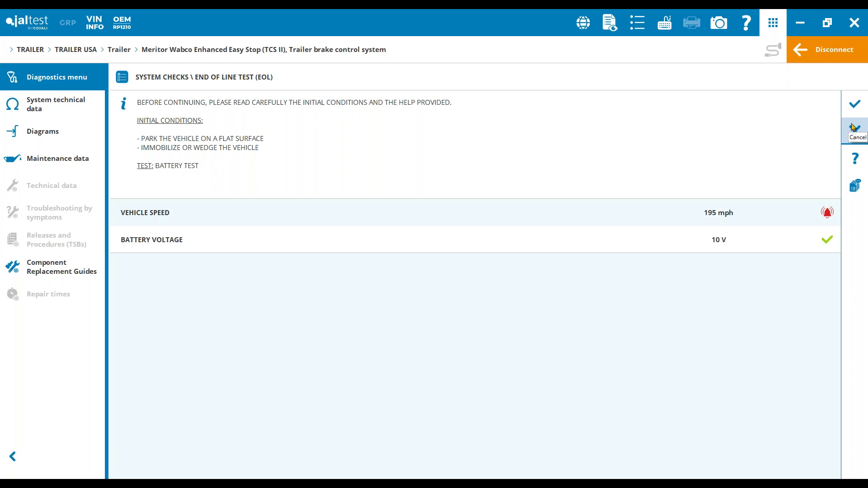
{"action": "left_click", "coordinate": [853, 127]}
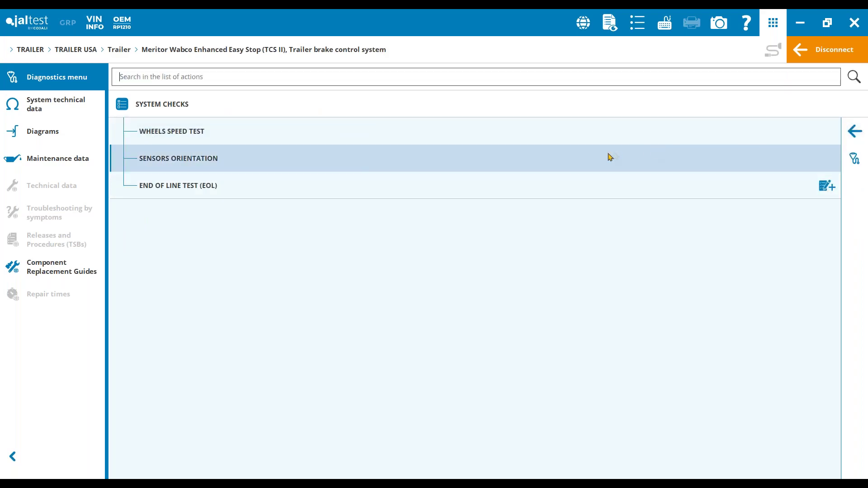
{"action": "left_click", "coordinate": [863, 133]}
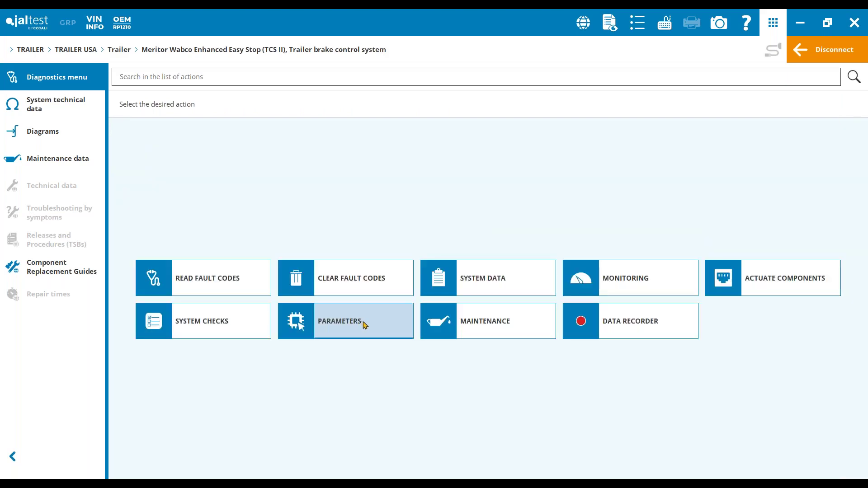
Step: View the brake system's Current Configuration parameters and close the readout
{"action": "left_click", "coordinate": [344, 325]}
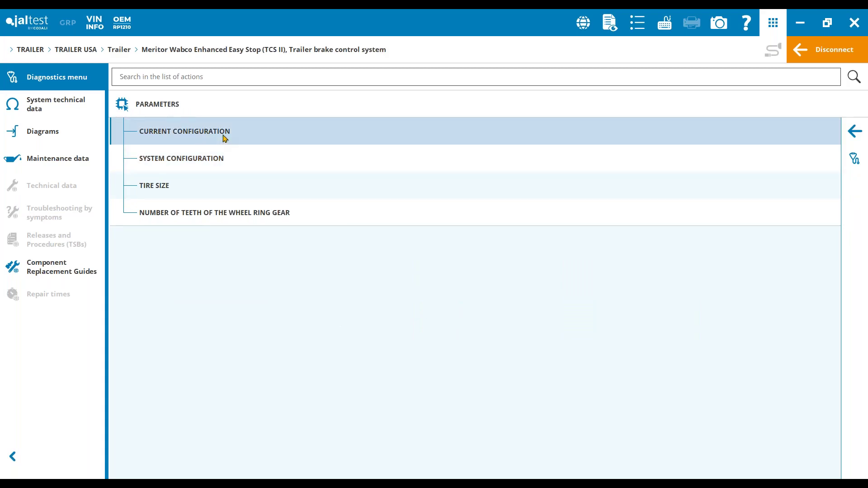
{"action": "left_click", "coordinate": [225, 139]}
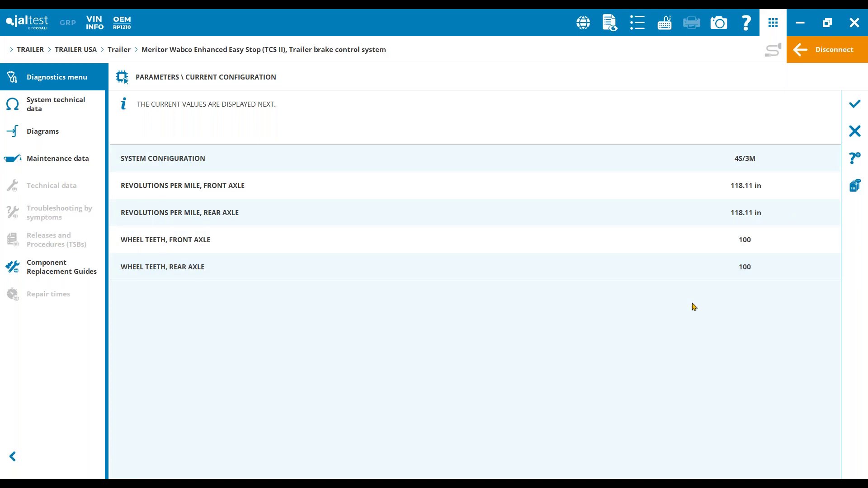
{"action": "left_click", "coordinate": [851, 133]}
Step: Accept the Expert Mode terms for System Configuration, review its diagrams and selectable configurations, and exit without choosing one
{"action": "left_click", "coordinate": [333, 165]}
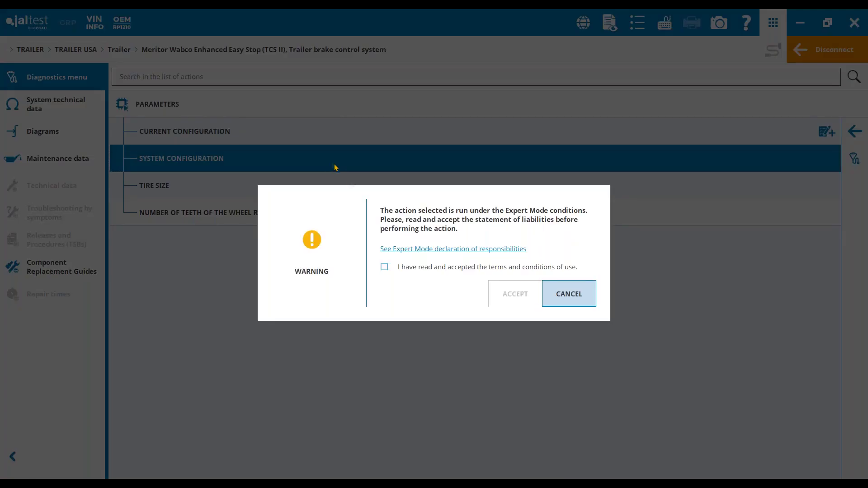
{"action": "left_click", "coordinate": [459, 270]}
{"action": "left_click", "coordinate": [527, 294]}
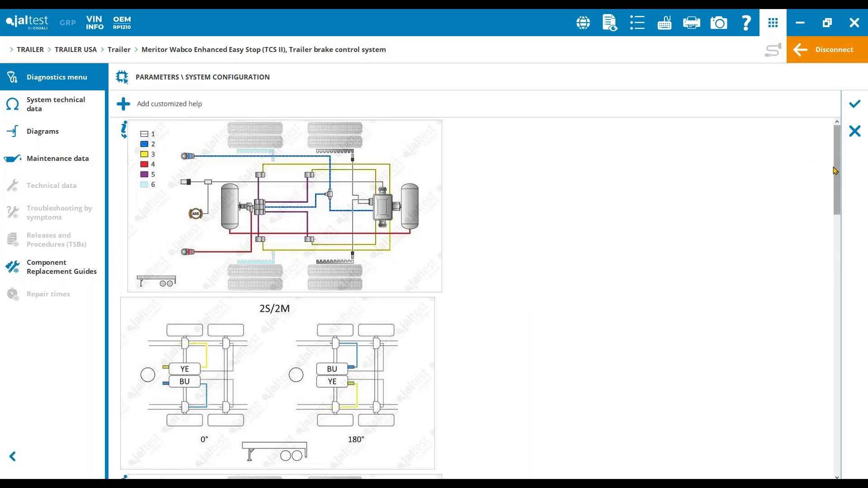
{"action": "left_click_drag", "start_coordinate": [836, 170], "coordinate": [853, 355]}
{"action": "left_click", "coordinate": [854, 104]}
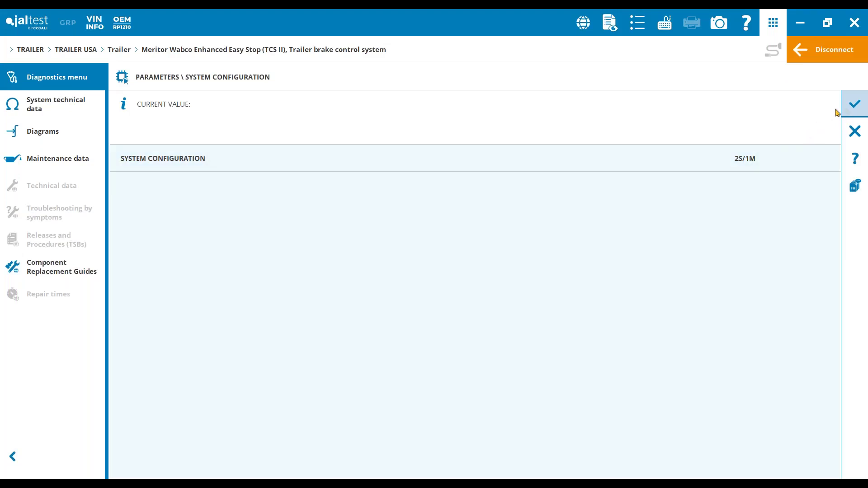
{"action": "left_click", "coordinate": [856, 107]}
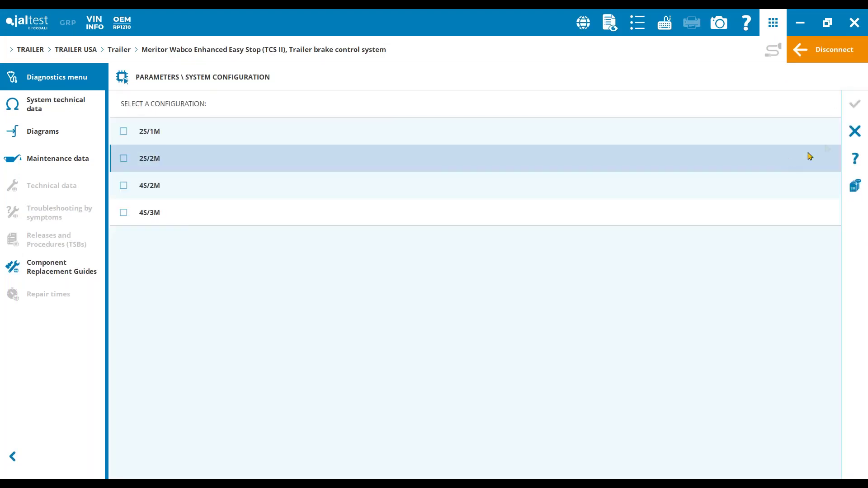
{"action": "left_click", "coordinate": [856, 132]}
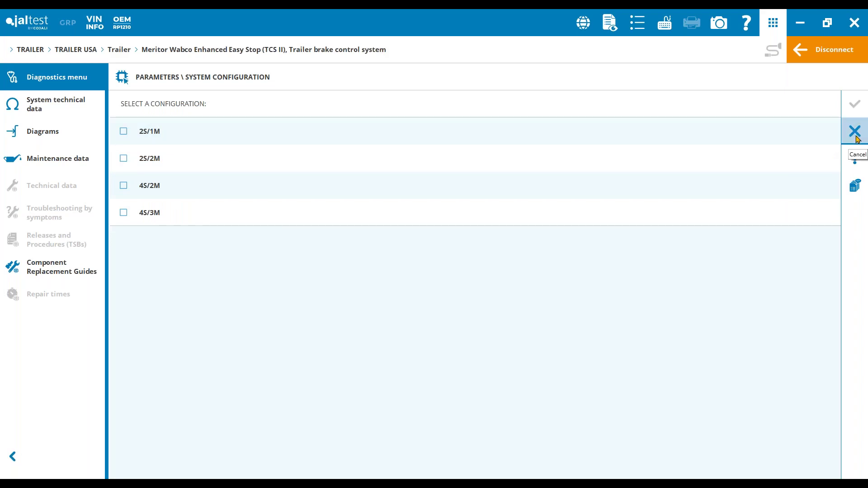
{"action": "left_click", "coordinate": [855, 133]}
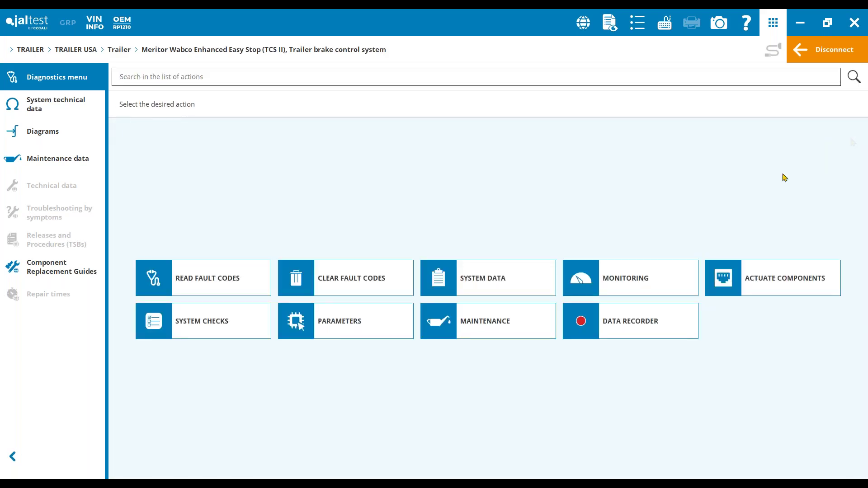
Step: Review the available parameter actions and the maintenance actions, returning to the action overview
{"action": "left_click", "coordinate": [392, 329]}
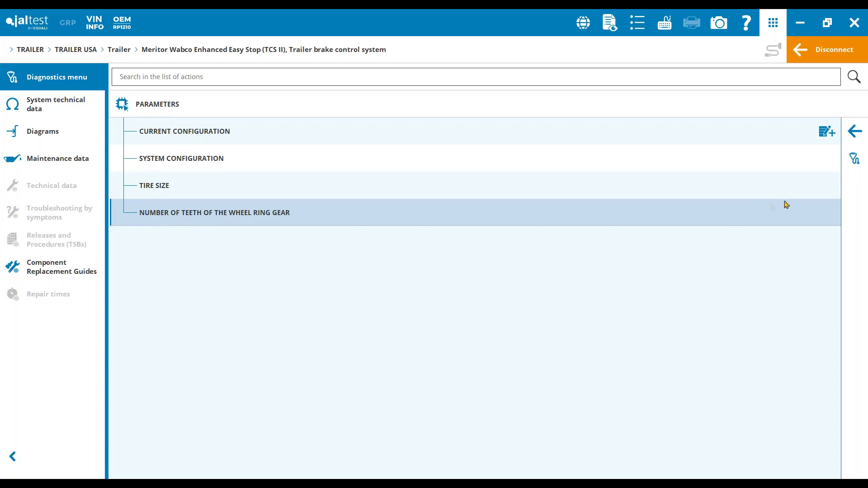
{"action": "left_click", "coordinate": [848, 135]}
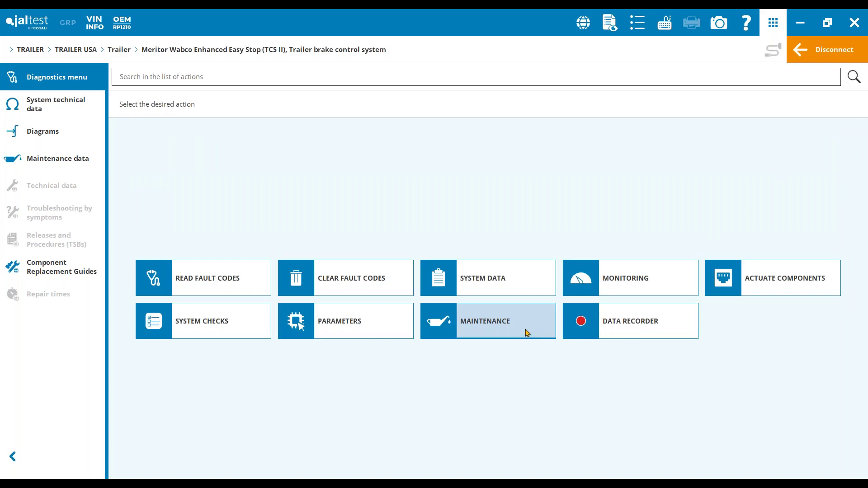
{"action": "left_click", "coordinate": [495, 337]}
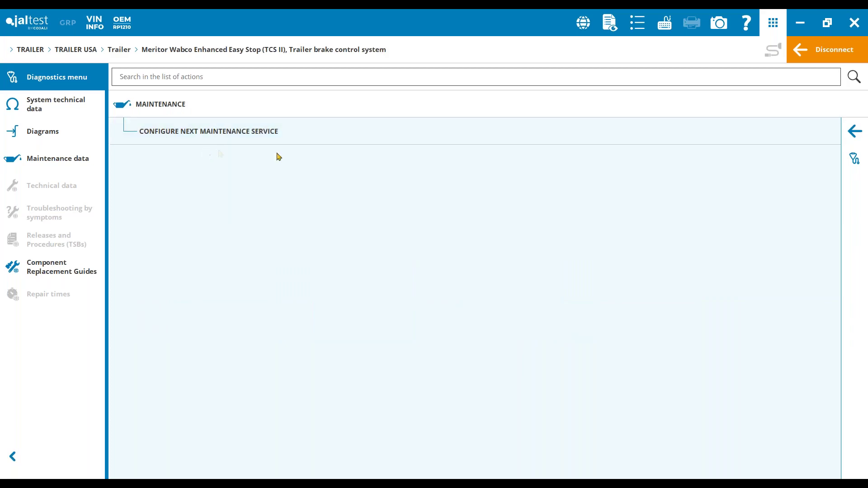
{"action": "left_click", "coordinate": [853, 136]}
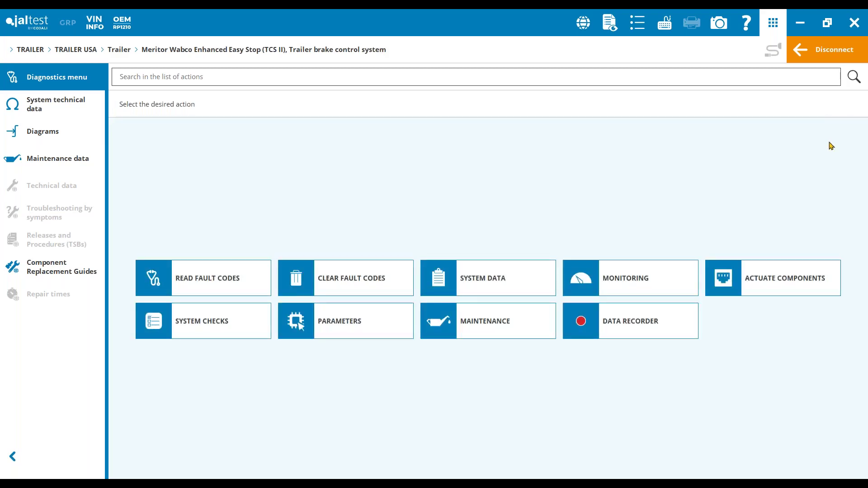